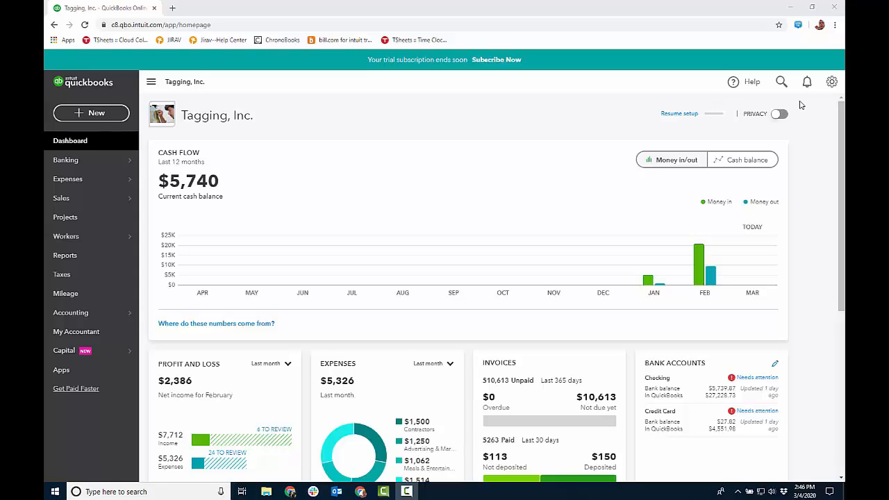
Open the company's Tags list and bring its full set of tag groups into view.
{"action": "left_click", "coordinate": [831, 82]}
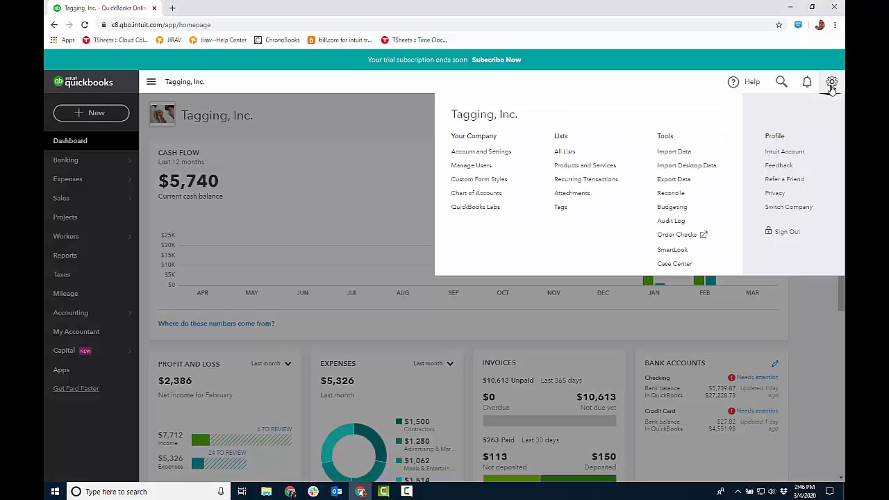
{"action": "left_click", "coordinate": [560, 207]}
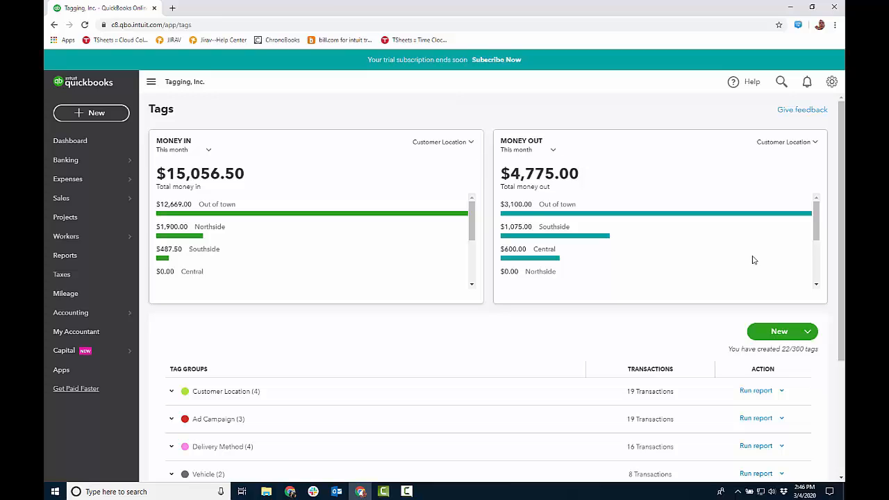
{"action": "left_click_drag", "start_coordinate": [841, 230], "coordinate": [840, 344]}
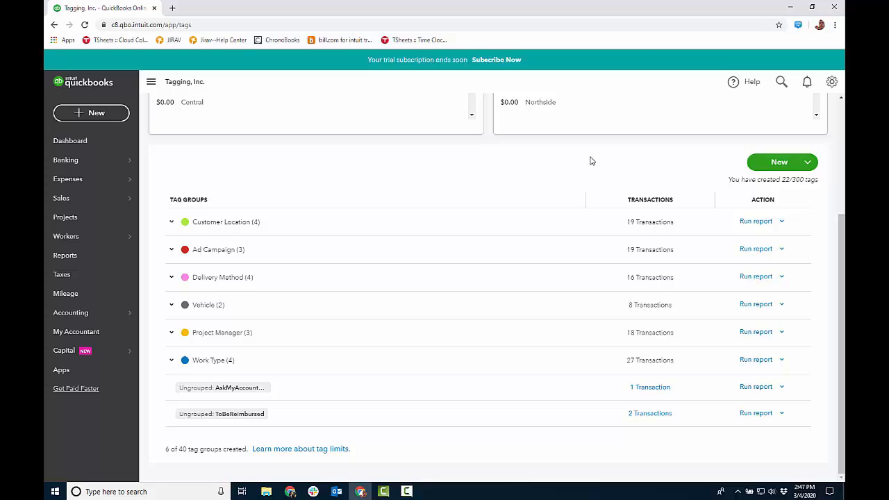
Examine the tags inside the Customer Location, Ad Campaign, Delivery Method, Project Manager and Work Type groups, collapsing each again.
{"action": "left_click", "coordinate": [172, 223]}
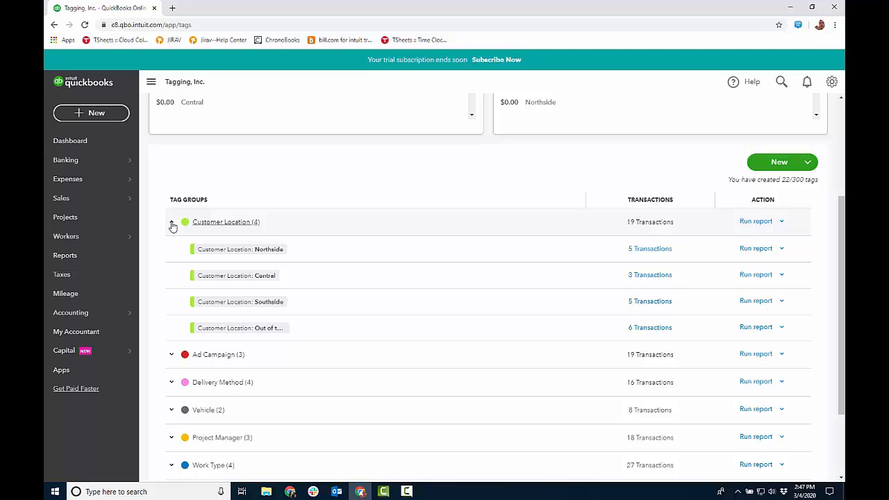
{"action": "left_click", "coordinate": [172, 223]}
{"action": "left_click", "coordinate": [172, 250]}
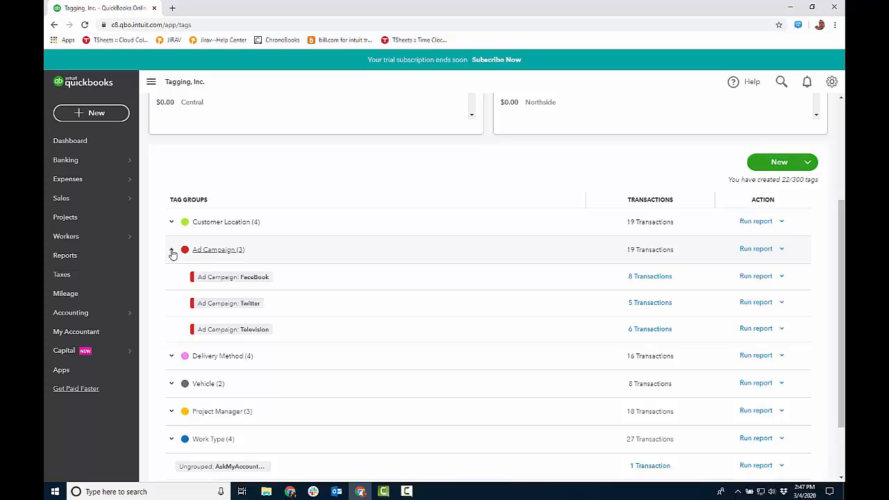
{"action": "left_click", "coordinate": [173, 251]}
{"action": "left_click", "coordinate": [173, 278]}
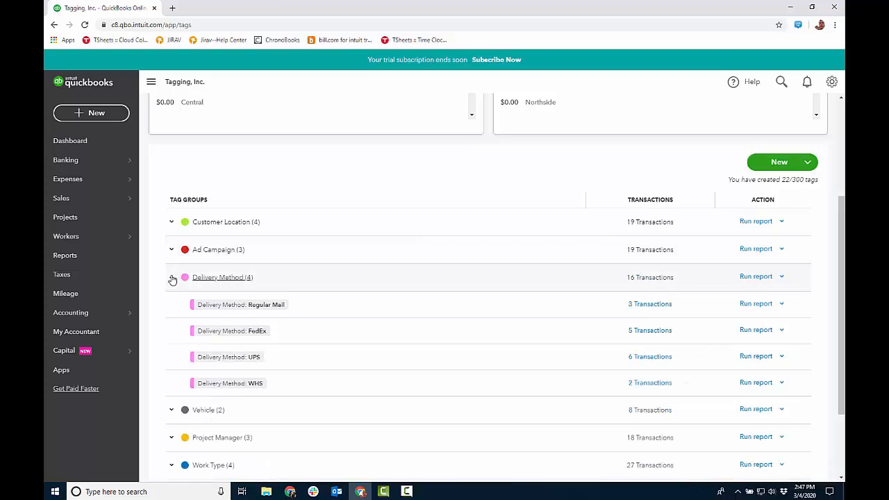
{"action": "left_click", "coordinate": [172, 278]}
{"action": "left_click", "coordinate": [172, 334]}
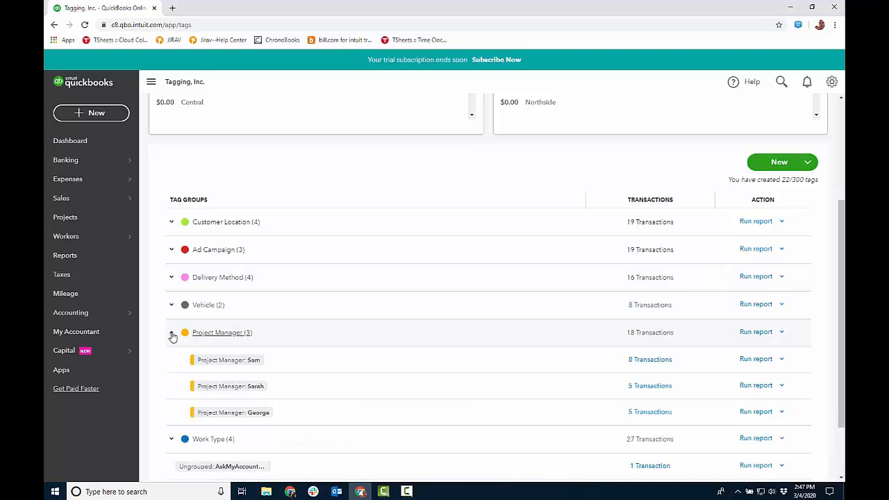
{"action": "left_click", "coordinate": [172, 334]}
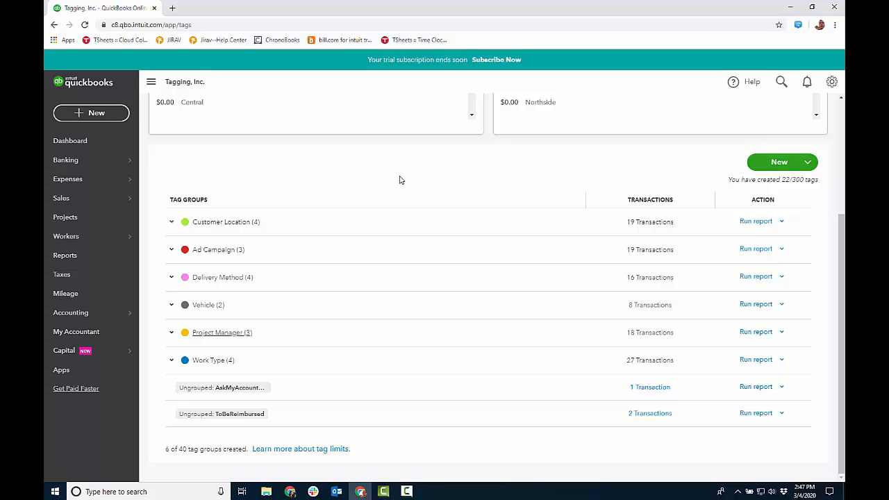
{"action": "left_click", "coordinate": [173, 363]}
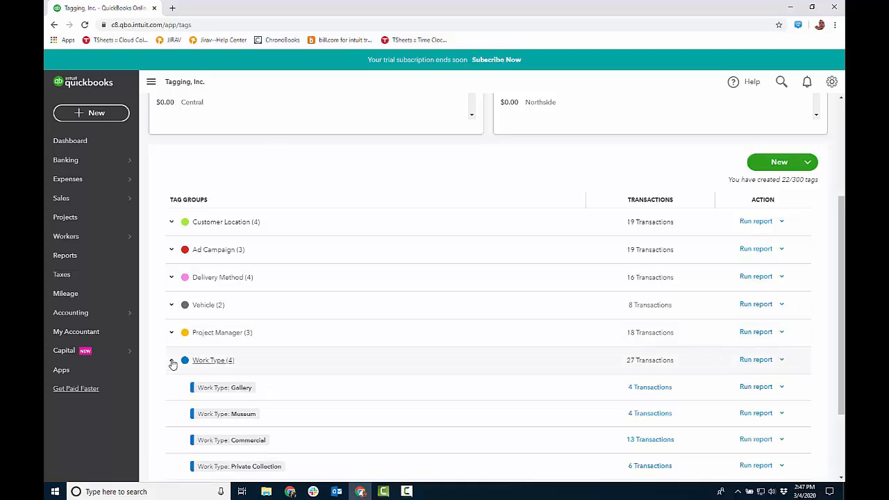
{"action": "left_click", "coordinate": [173, 362]}
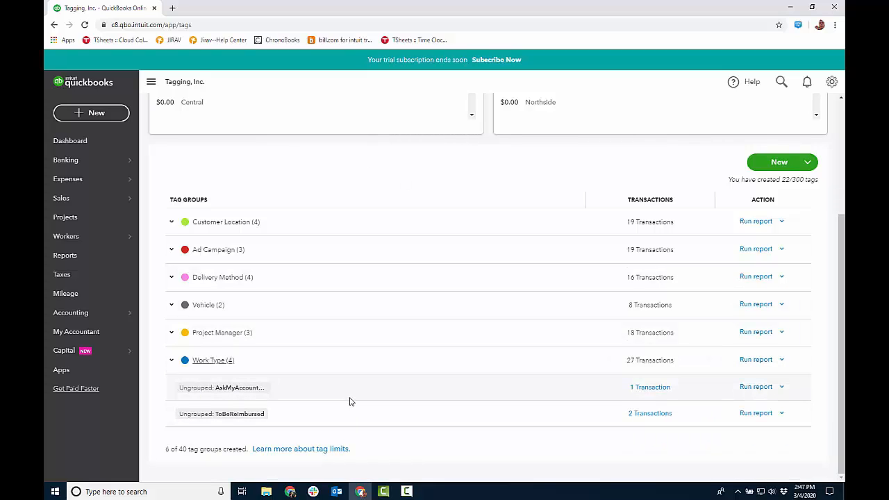
Start a new tag group to view the example groups, and close the form without creating one.
{"action": "left_click", "coordinate": [779, 163]}
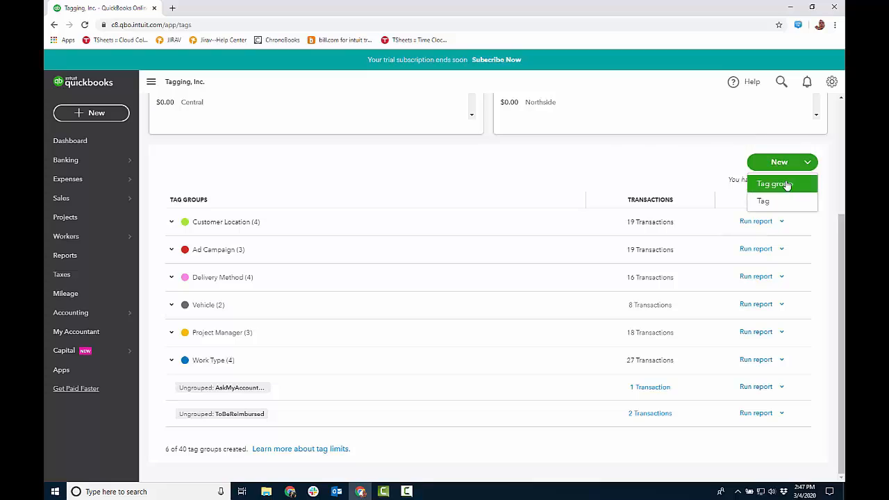
{"action": "left_click", "coordinate": [785, 184]}
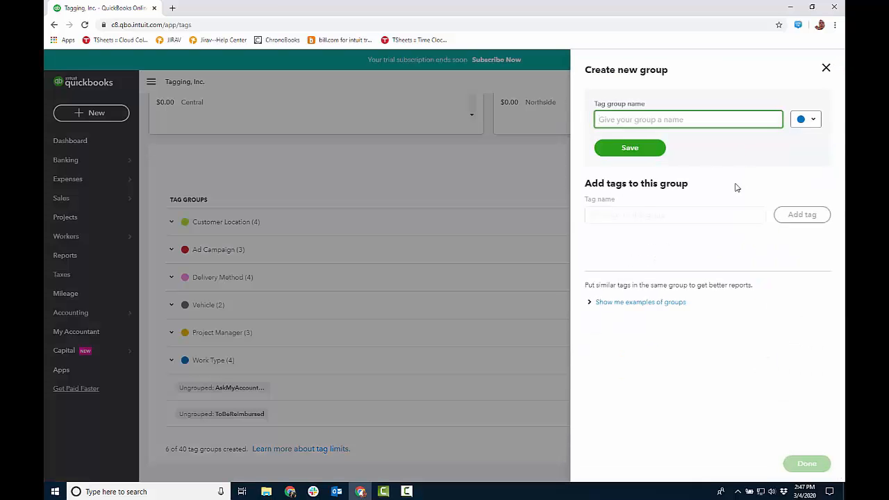
{"action": "left_click", "coordinate": [663, 303]}
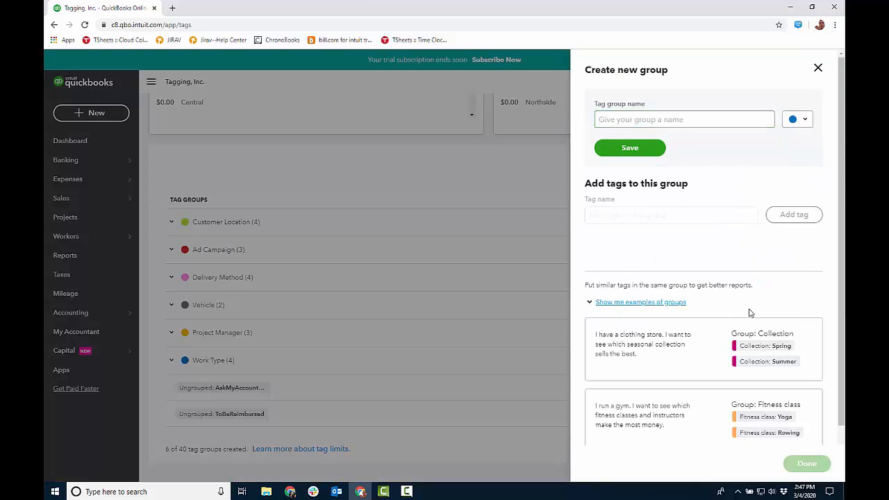
{"action": "scroll", "coordinate": [764, 288], "scroll_direction": "down", "scroll_amount": 1}
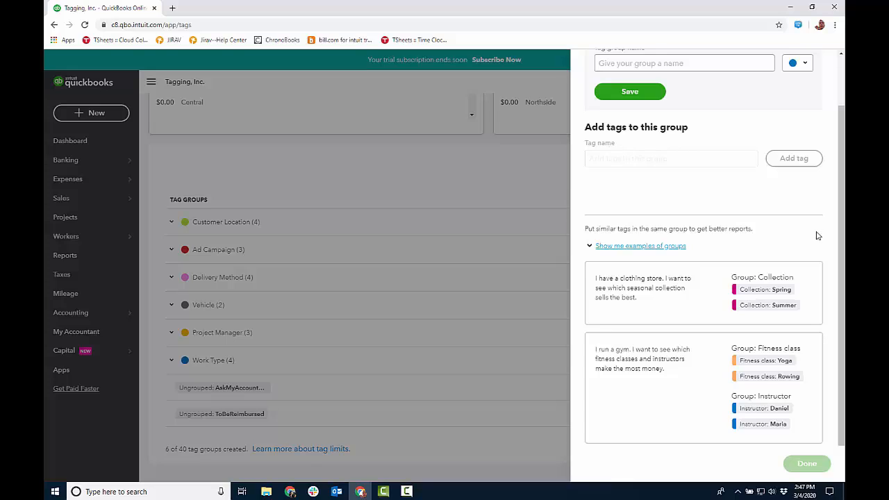
{"action": "scroll", "coordinate": [818, 234], "scroll_direction": "up", "scroll_amount": 1}
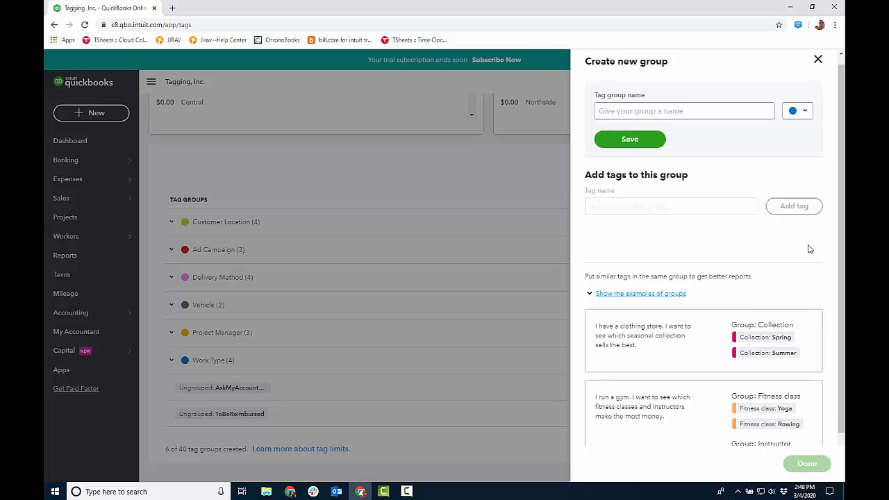
{"action": "left_click", "coordinate": [818, 60]}
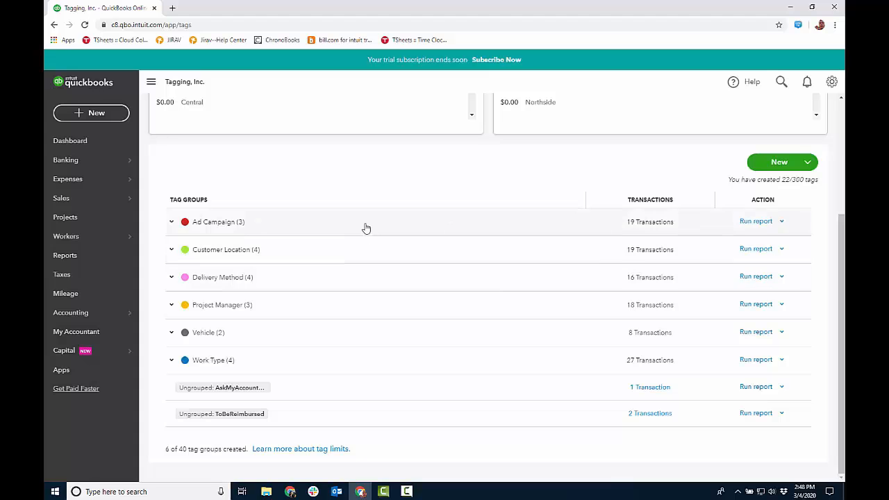
Run the transaction report for the Ad Campaign tag group and review it.
{"action": "left_click", "coordinate": [754, 221]}
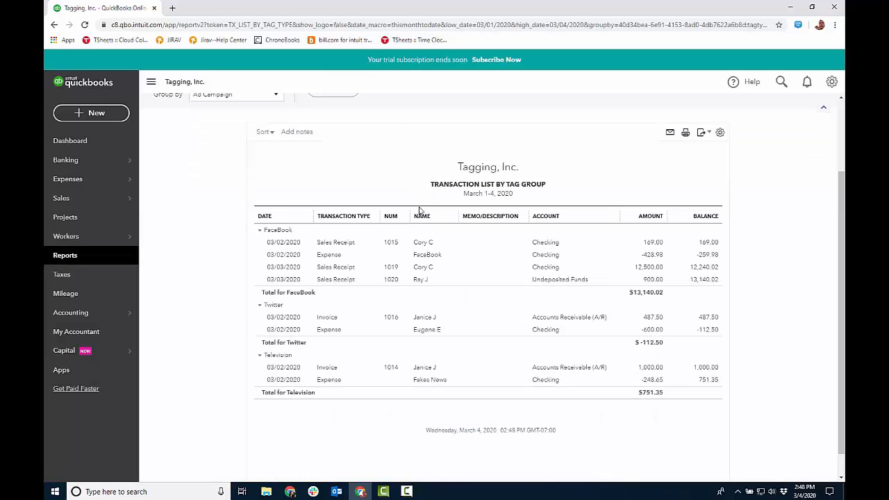
{"action": "scroll", "coordinate": [424, 201], "scroll_direction": "up", "scroll_amount": 2}
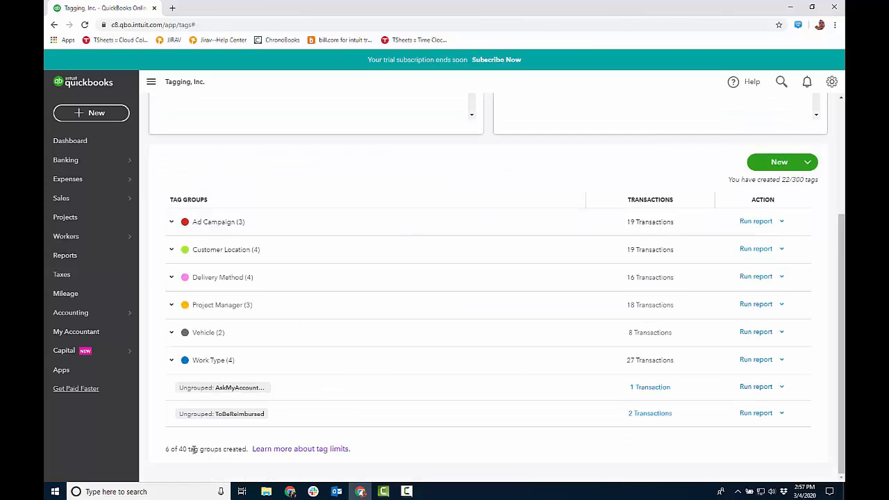
Examine the limits on tag groups and tags, and check which actions are available for the Ad Campaign group.
{"action": "left_click_drag", "start_coordinate": [178, 450], "coordinate": [221, 450]}
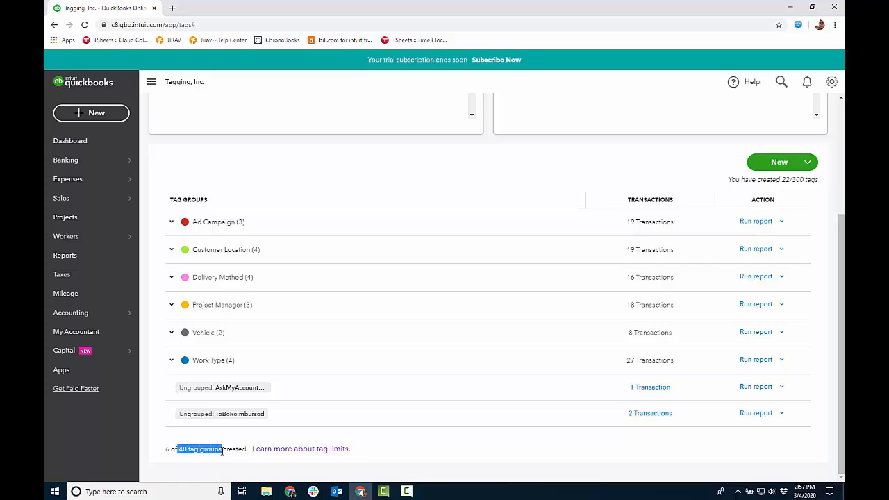
{"action": "left_click_drag", "start_coordinate": [730, 180], "coordinate": [819, 181]}
{"action": "left_click", "coordinate": [793, 178]}
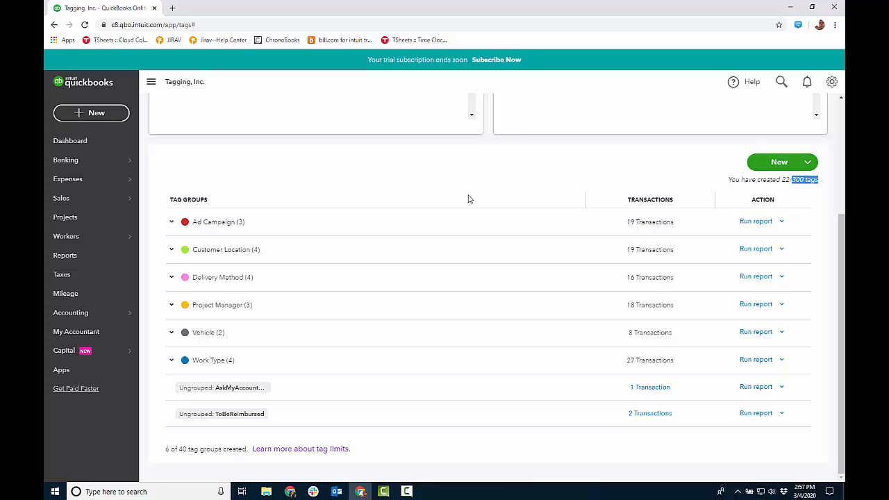
{"action": "left_click", "coordinate": [782, 220]}
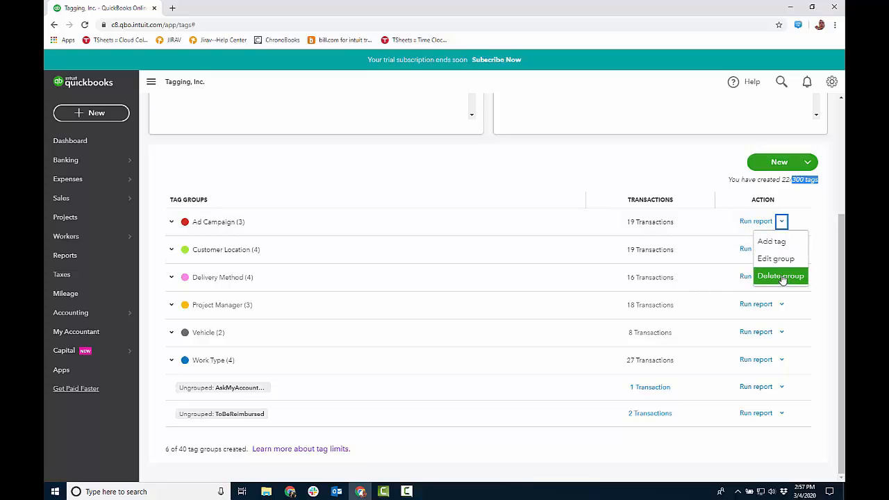
{"action": "left_click", "coordinate": [513, 185]}
Break down the Money In summary by Work Type and check which date ranges it offers.
{"action": "scroll", "coordinate": [514, 185], "scroll_direction": "up", "scroll_amount": 3}
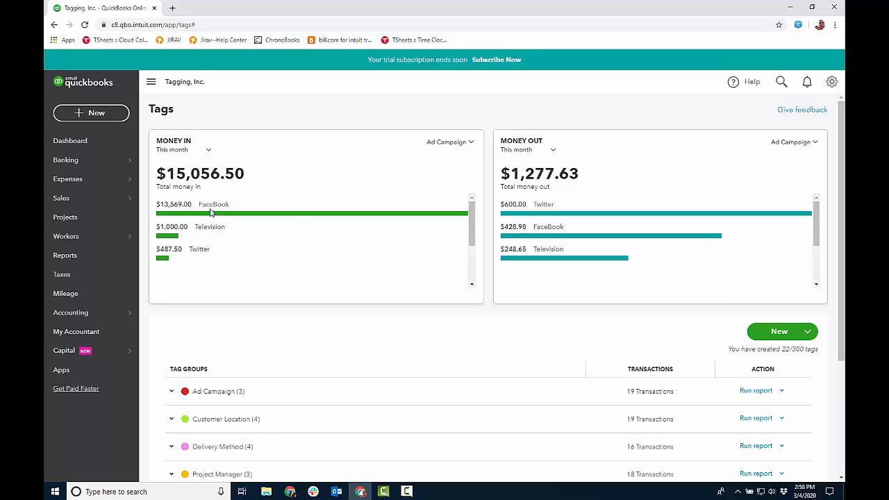
{"action": "left_click", "coordinate": [472, 143]}
{"action": "left_click", "coordinate": [417, 268]}
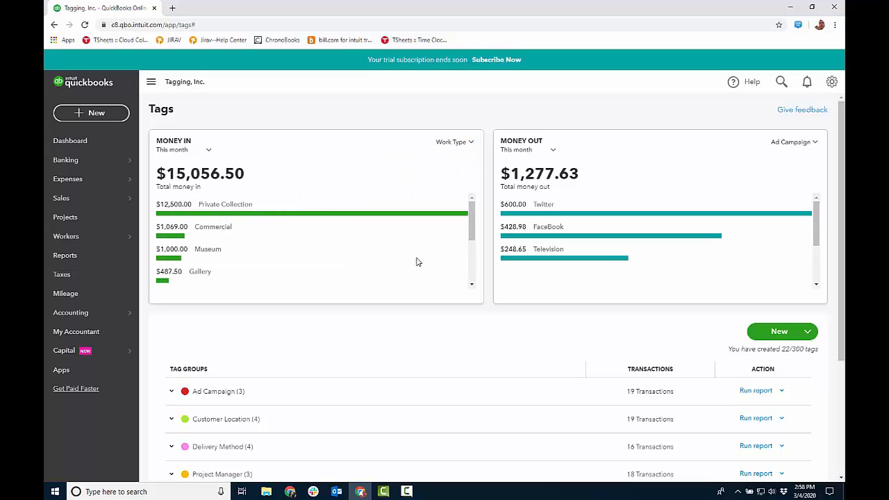
{"action": "left_click", "coordinate": [208, 150]}
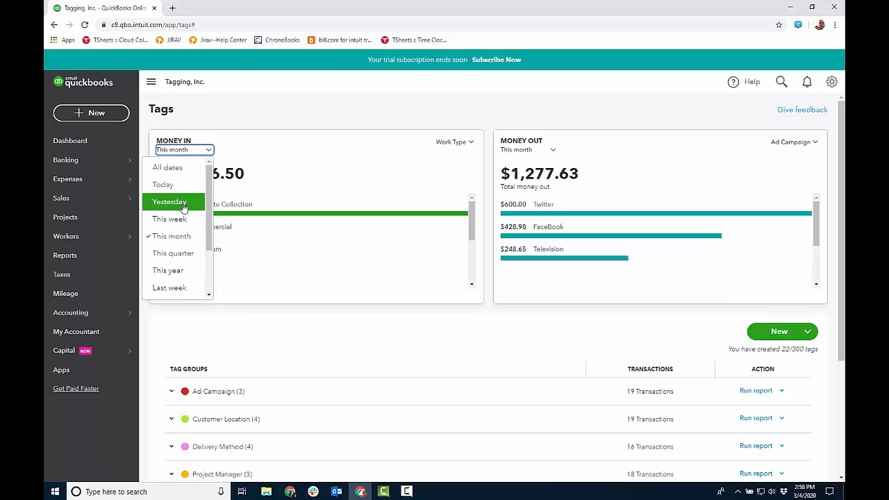
{"action": "left_click", "coordinate": [350, 119]}
Break down both the Money In and Money Out summaries by Project Manager.
{"action": "left_click", "coordinate": [470, 142]}
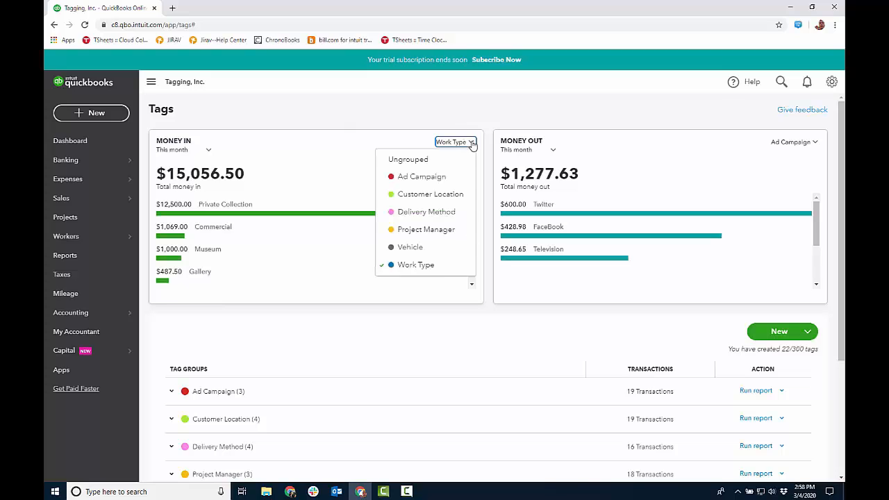
{"action": "left_click", "coordinate": [430, 230]}
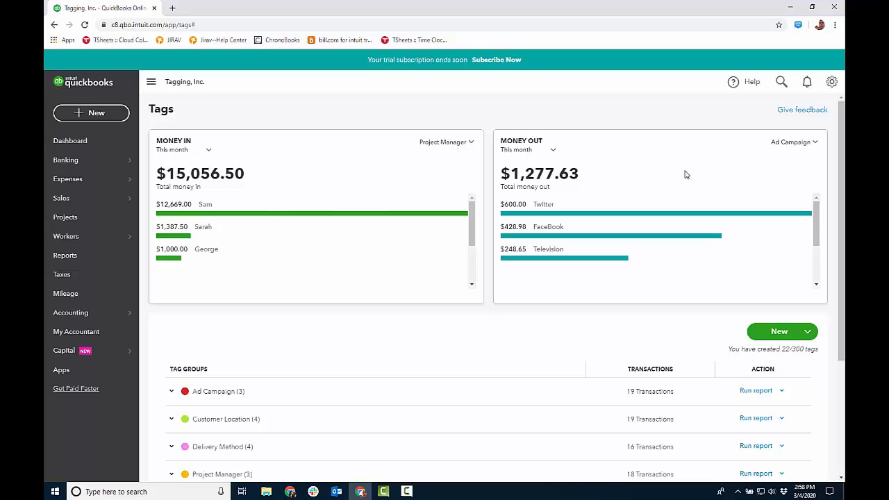
{"action": "left_click", "coordinate": [815, 143]}
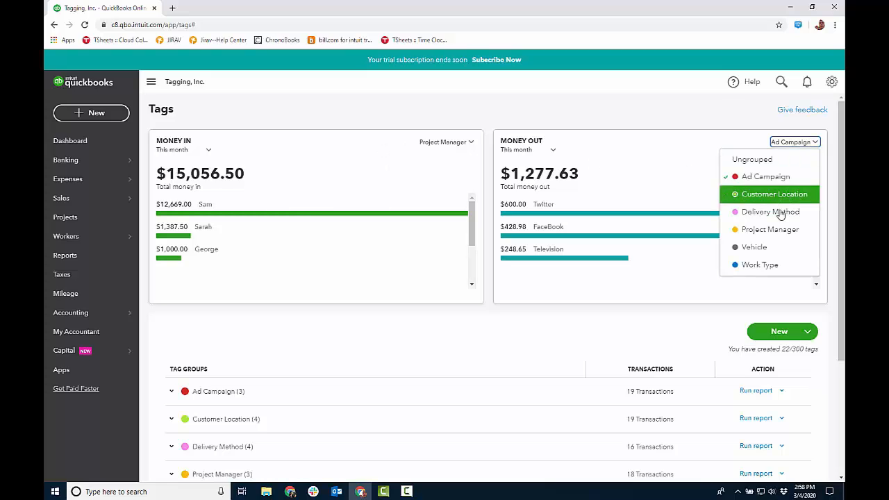
{"action": "left_click", "coordinate": [770, 229]}
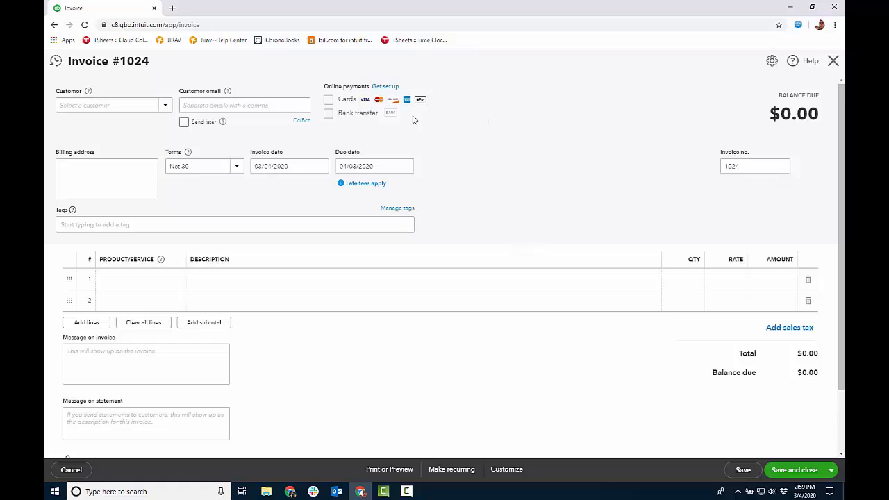
Select the customer on the new invoice and tag it with Television, Northside, WHS, the first listed project manager and Museum.
{"action": "left_click", "coordinate": [167, 109]}
{"action": "left_click", "coordinate": [87, 141]}
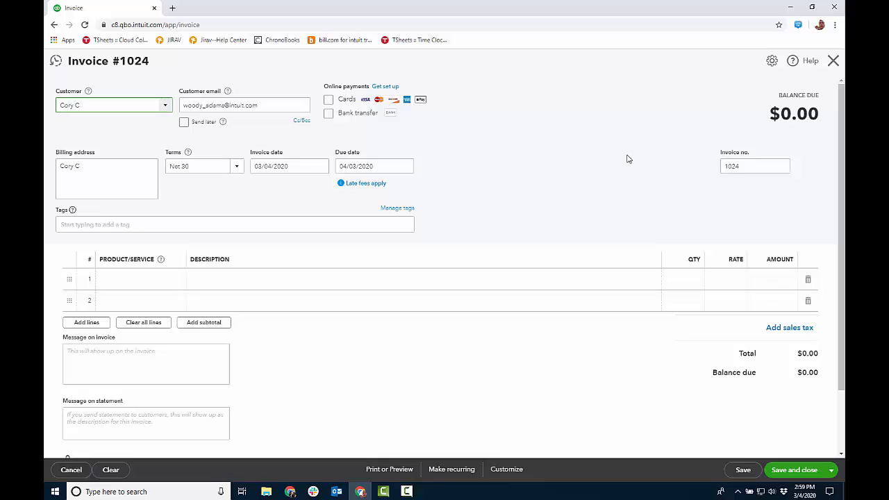
{"action": "left_click", "coordinate": [204, 225]}
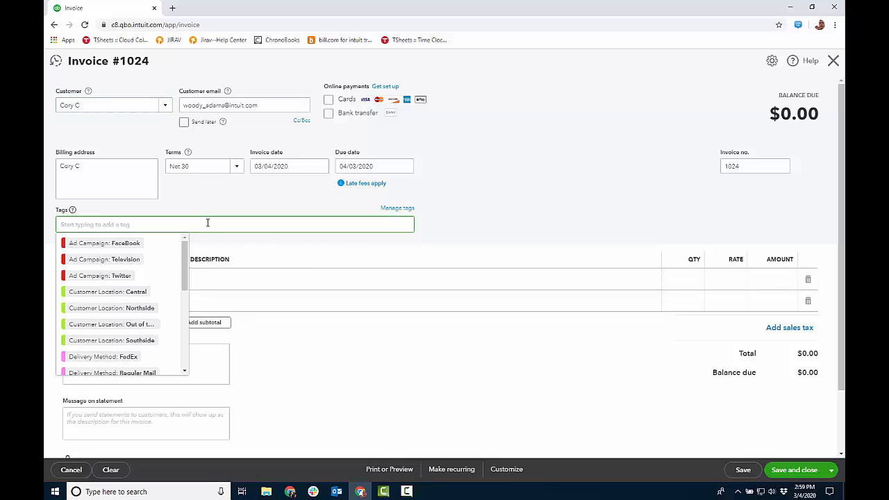
{"action": "left_click", "coordinate": [136, 259]}
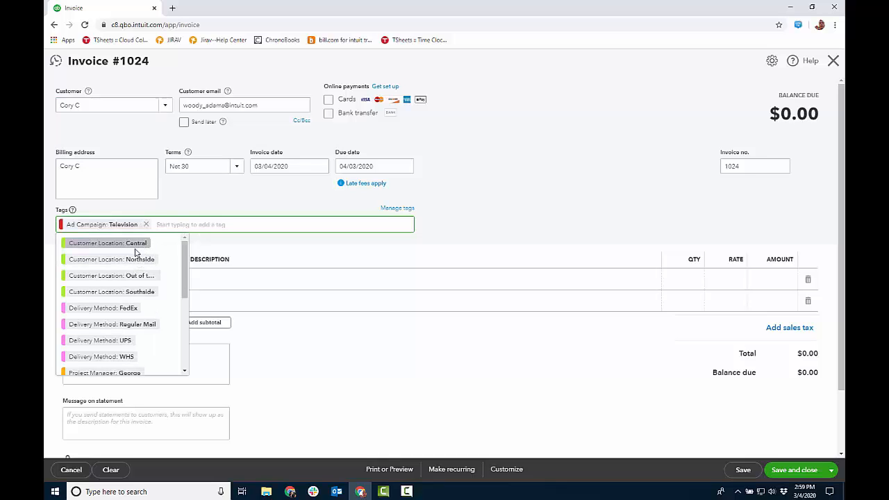
{"action": "left_click", "coordinate": [139, 260]}
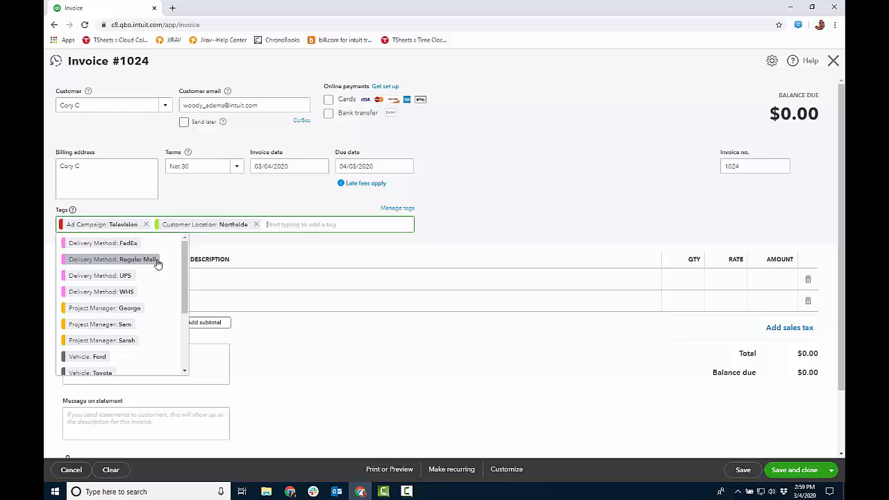
{"action": "left_click", "coordinate": [154, 291]}
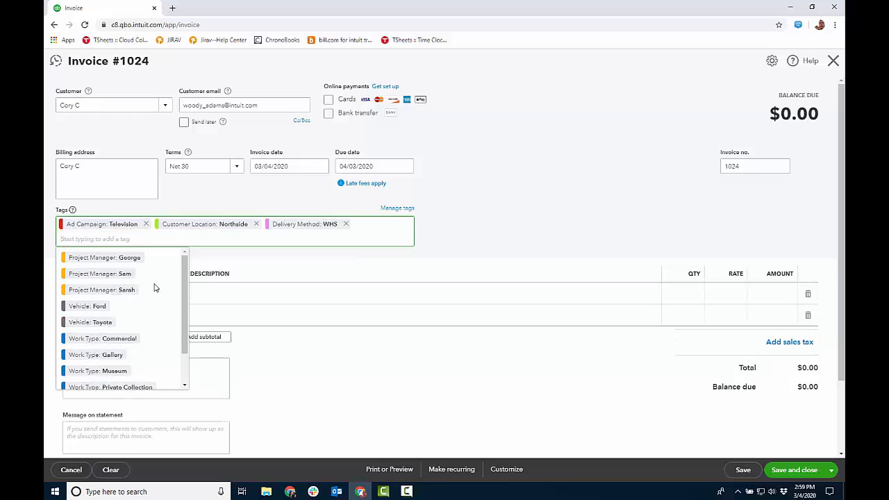
{"action": "left_click", "coordinate": [136, 261]}
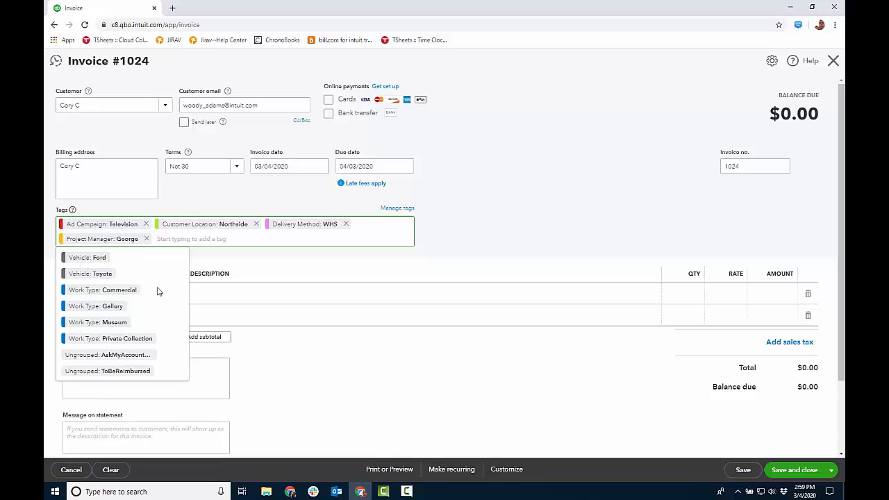
{"action": "left_click", "coordinate": [115, 323]}
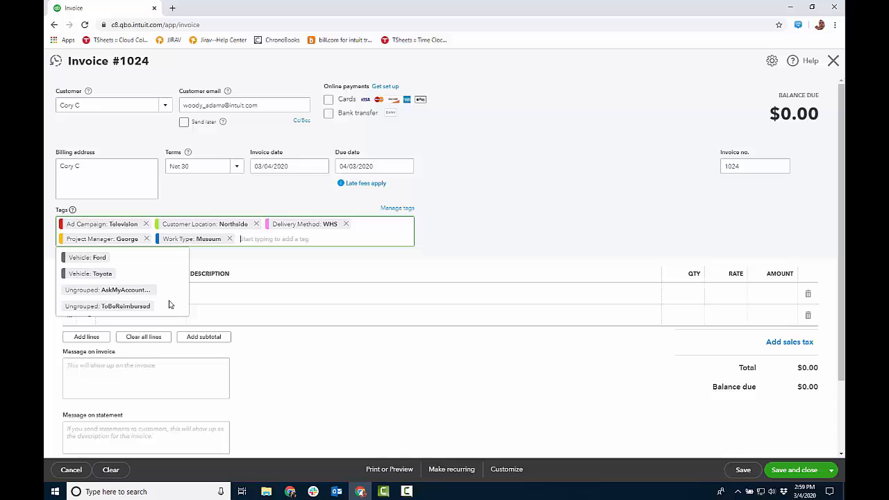
Choose Sales as the product/service on the invoice's first line.
{"action": "left_click", "coordinate": [506, 225]}
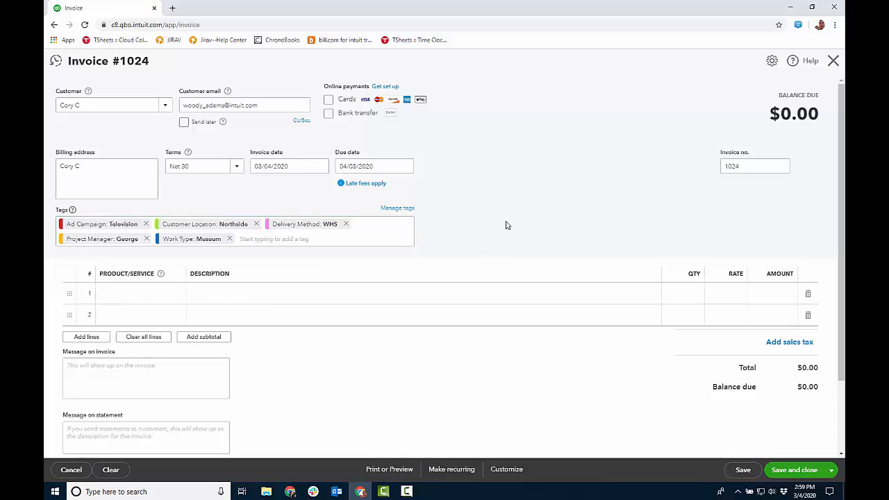
{"action": "left_click", "coordinate": [177, 296]}
{"action": "left_click", "coordinate": [182, 297]}
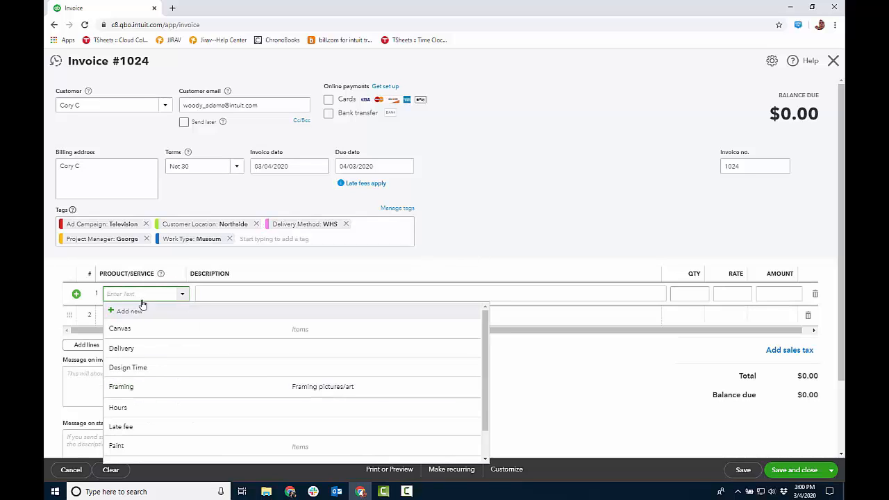
{"action": "type", "text": "sa"}
{"action": "left_click", "coordinate": [130, 330]}
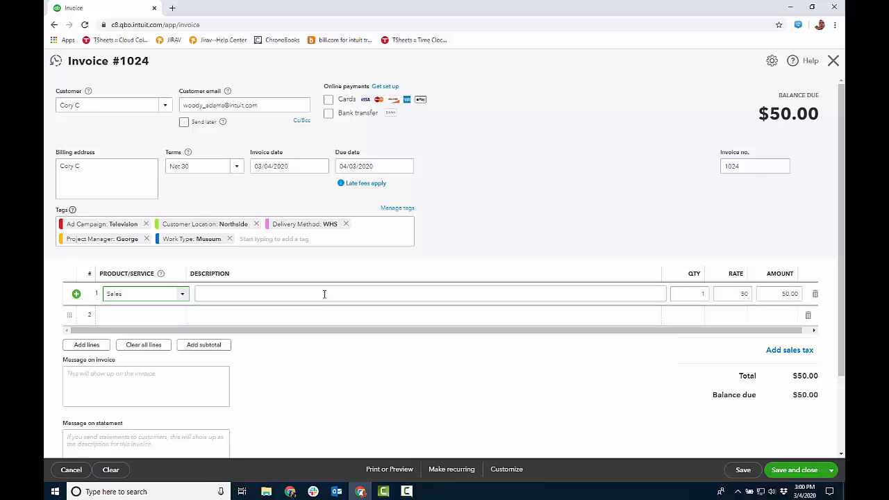
Describe the Sales line as "painting" and set its amount to 5,000.
{"action": "left_click", "coordinate": [326, 294]}
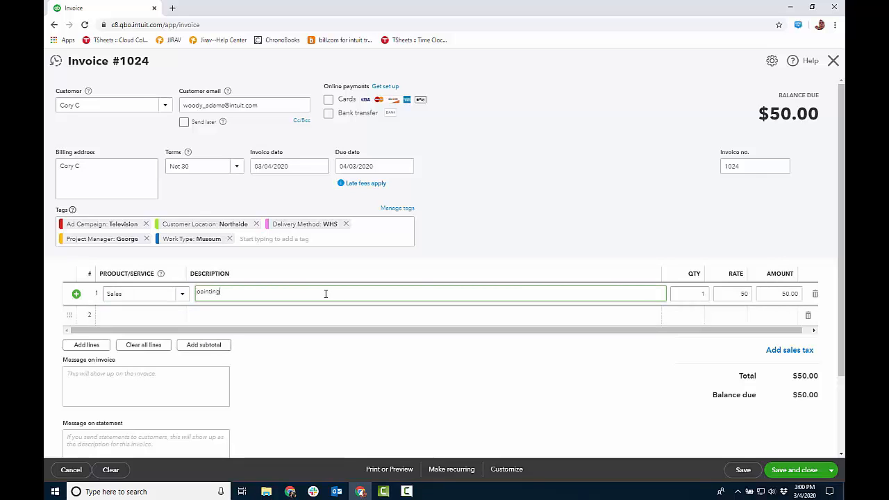
{"action": "key", "text": "Tab"}
{"action": "key", "text": "Tab"}
{"action": "key", "text": "Tab"}
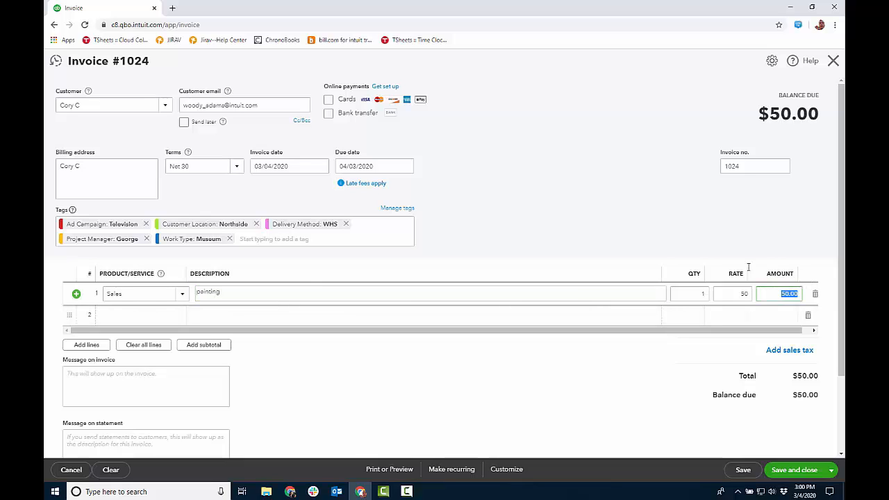
{"action": "type", "text": "5"}
{"action": "left_click", "coordinate": [642, 238]}
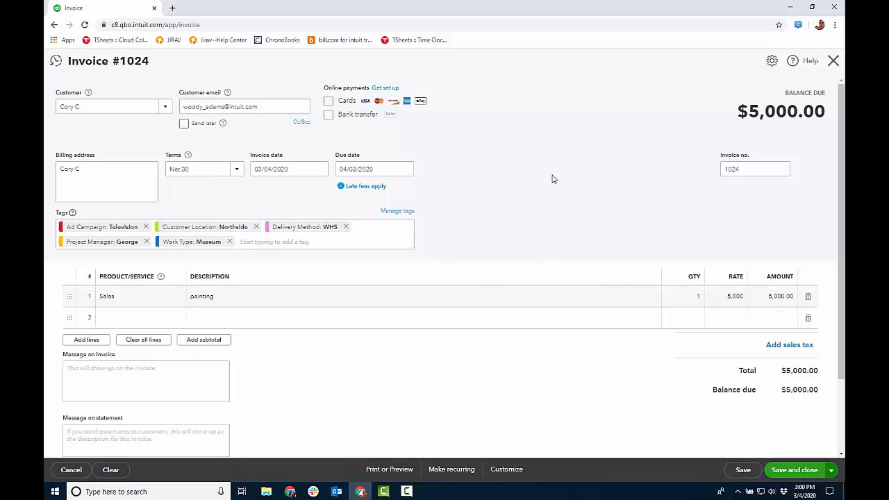
{"action": "left_click", "coordinate": [576, 80]}
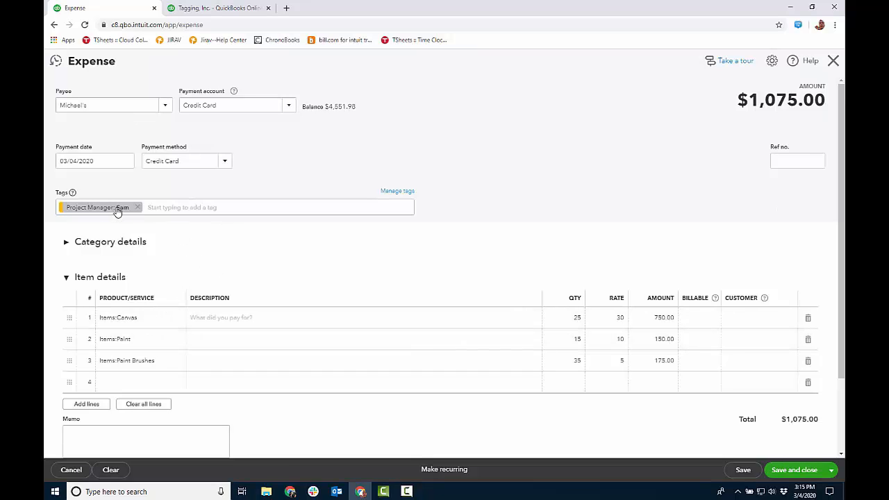
Add the Work Type tag Commercial to the Michael's expense, then save and close it.
{"action": "left_click", "coordinate": [184, 207]}
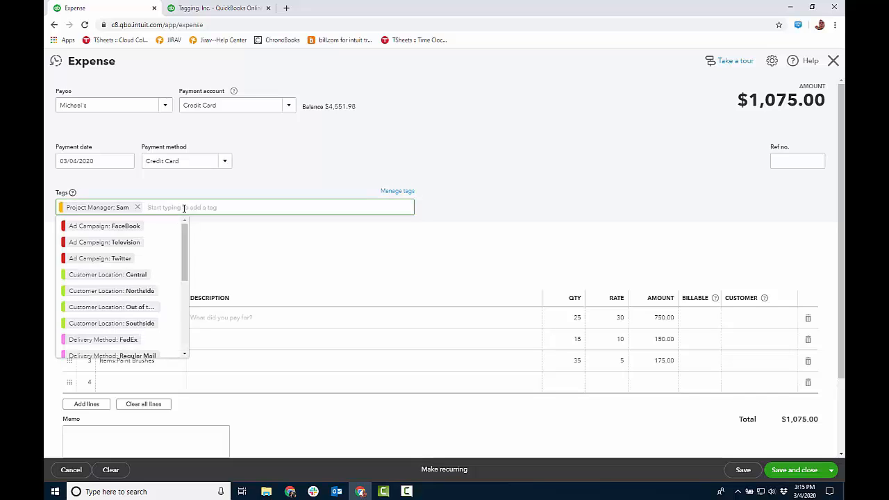
{"action": "scroll", "coordinate": [188, 277], "scroll_direction": "down", "scroll_amount": 4}
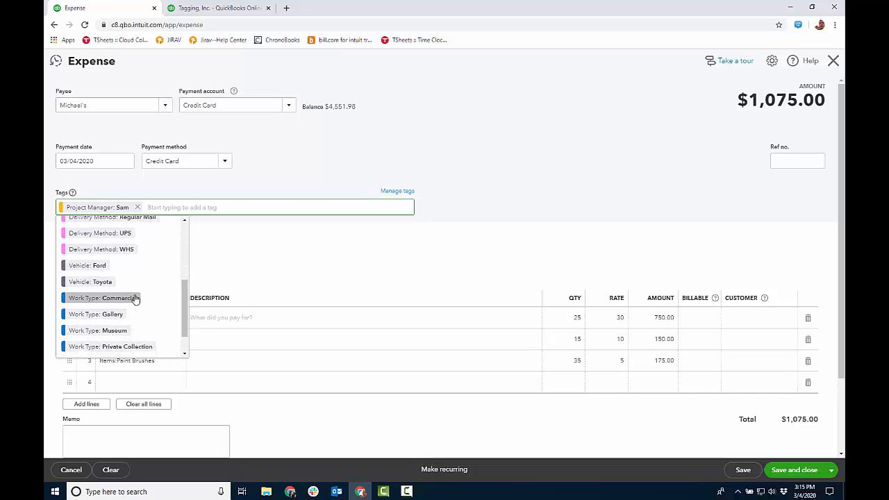
{"action": "left_click", "coordinate": [135, 298]}
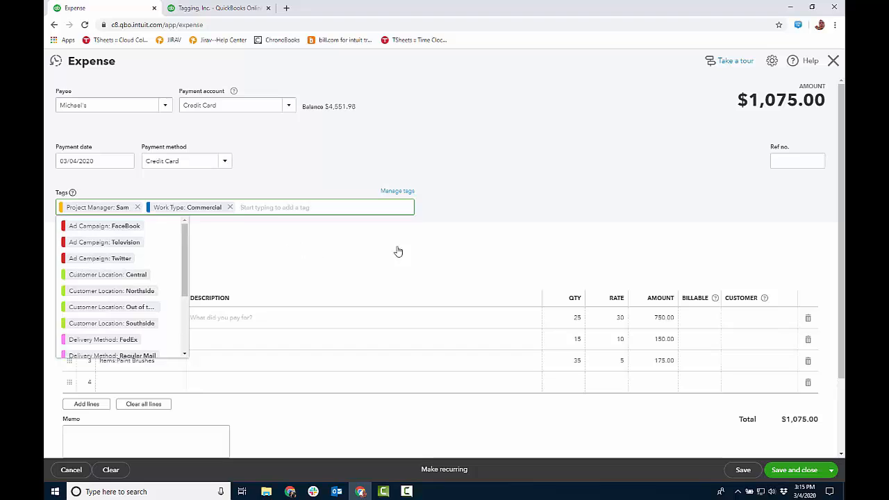
{"action": "left_click", "coordinate": [511, 160]}
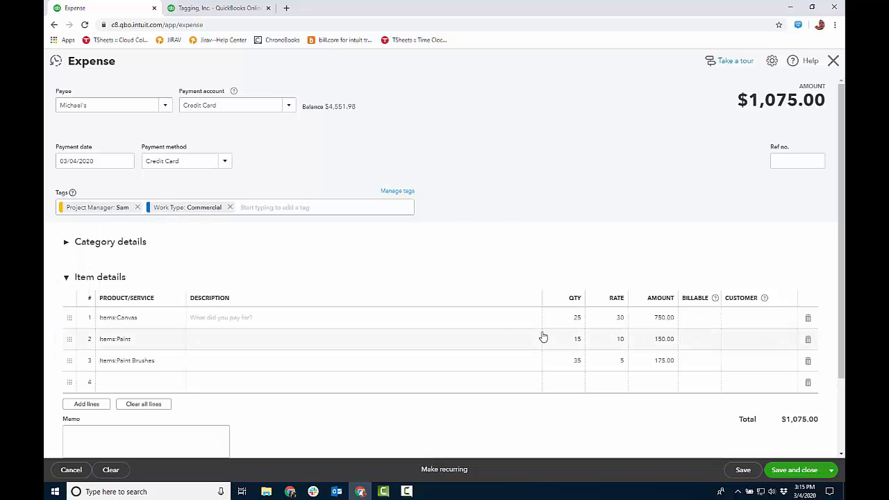
{"action": "left_click", "coordinate": [783, 475]}
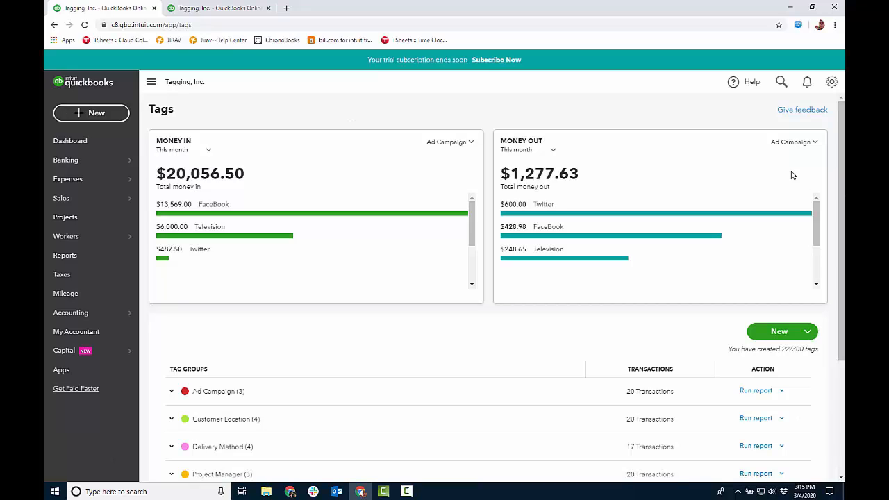
Switch the Money In and Money Out summaries on the Tags page from Ad Campaign to Project Manager.
{"action": "left_click", "coordinate": [463, 142]}
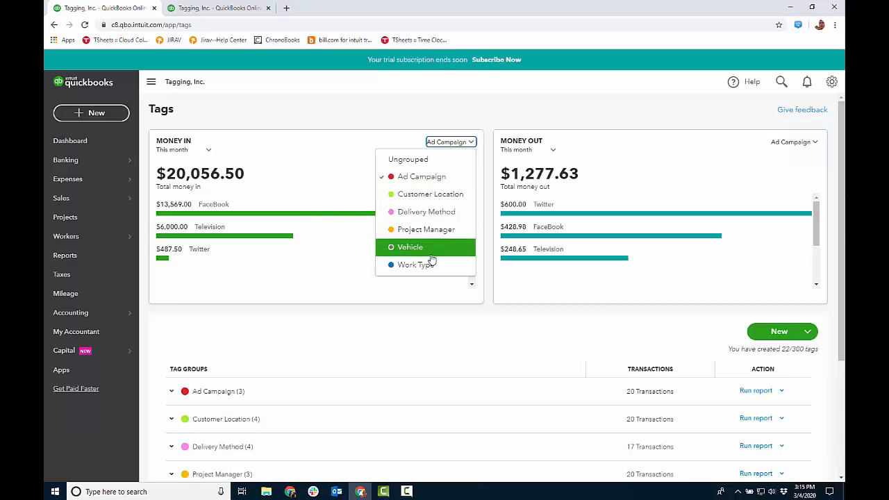
{"action": "left_click", "coordinate": [427, 229]}
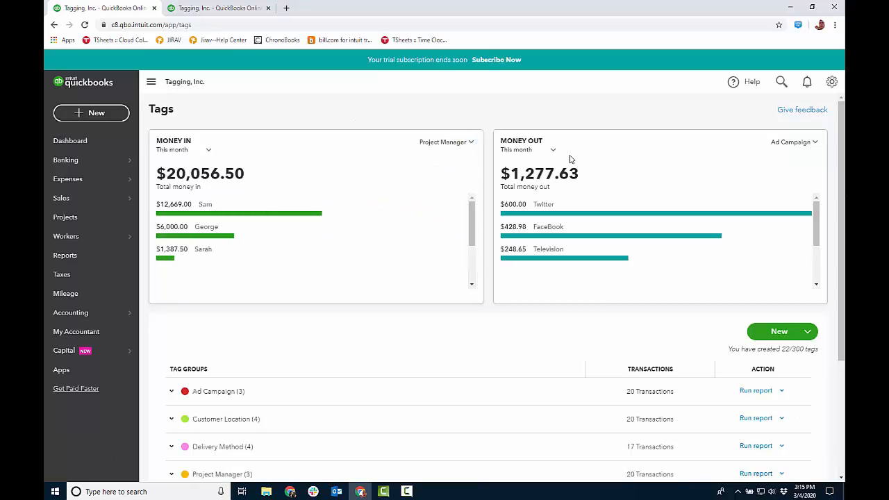
{"action": "left_click", "coordinate": [811, 143]}
{"action": "left_click", "coordinate": [767, 231]}
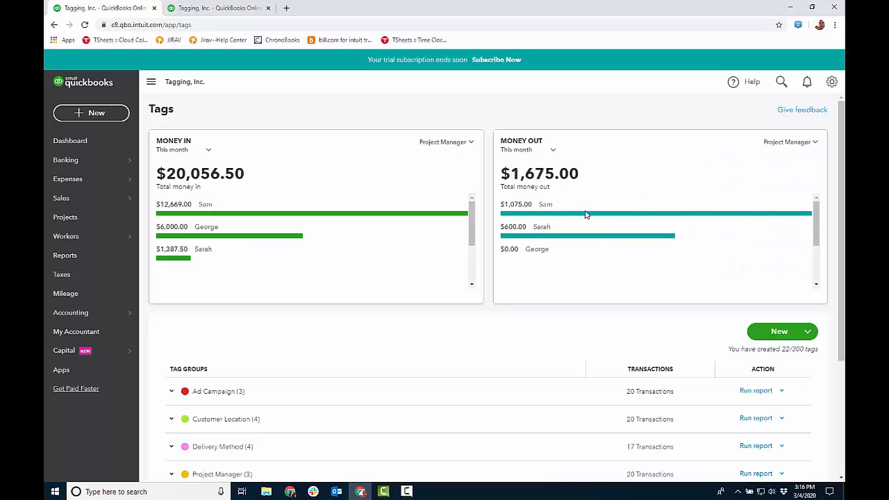
Open the Profit and Loss by Tag Group report and run it with columns displayed by Ad Campaign.
{"action": "left_click", "coordinate": [241, 9]}
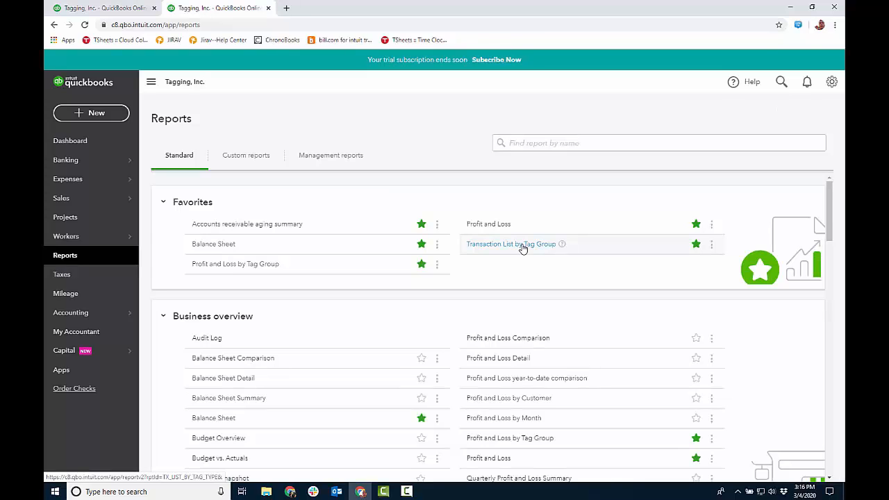
{"action": "left_click", "coordinate": [242, 270]}
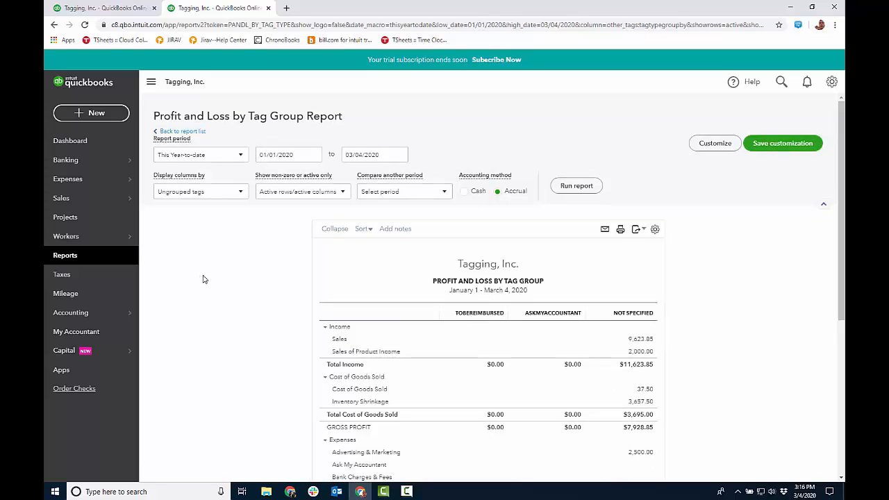
{"action": "left_click", "coordinate": [239, 195]}
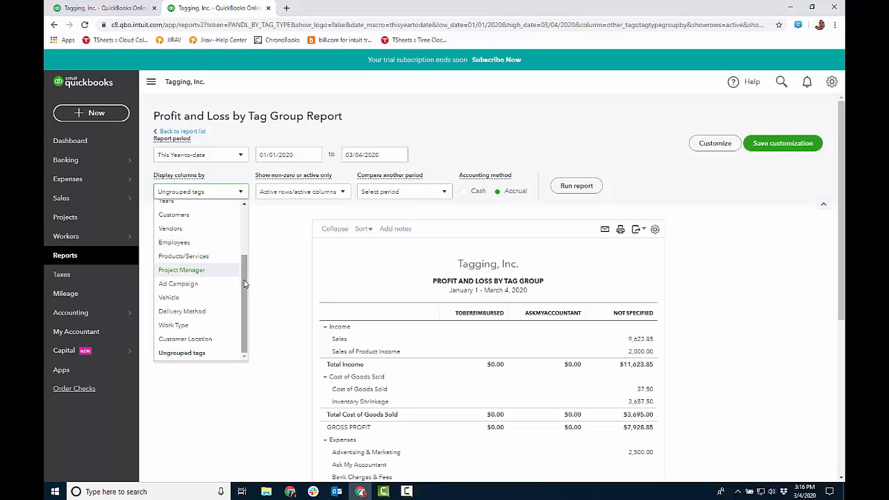
{"action": "left_click", "coordinate": [183, 284]}
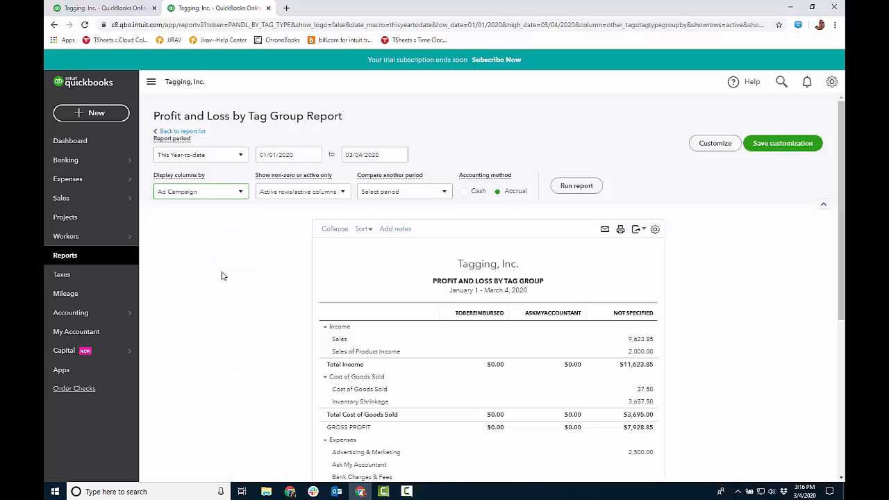
{"action": "left_click", "coordinate": [573, 186]}
Rerun the Profit and Loss by Tag Group report with columns by Project Manager and review its figures.
{"action": "left_click", "coordinate": [238, 195]}
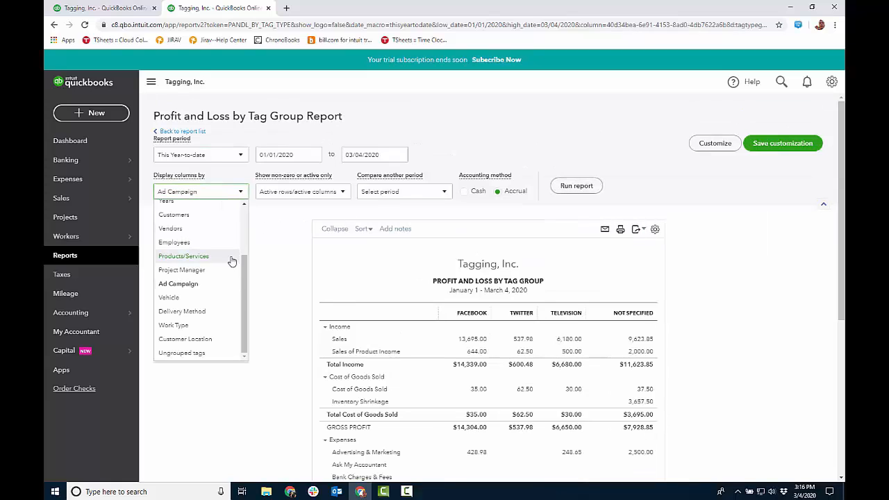
{"action": "left_click", "coordinate": [208, 270]}
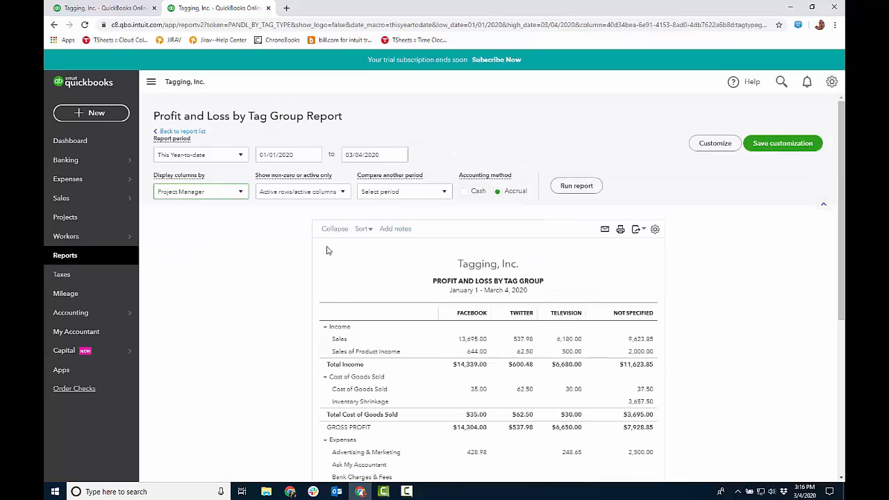
{"action": "left_click", "coordinate": [579, 186]}
{"action": "scroll", "coordinate": [492, 147], "scroll_direction": "down", "scroll_amount": 3}
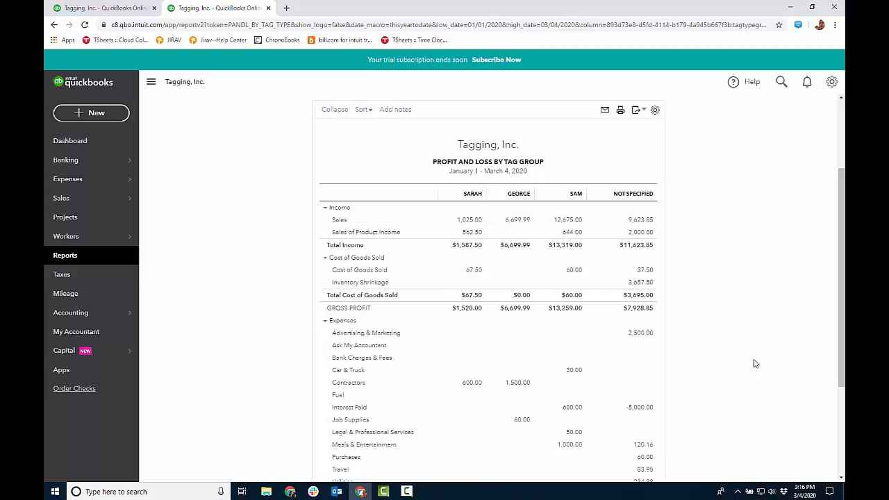
{"action": "scroll", "coordinate": [753, 360], "scroll_direction": "up", "scroll_amount": 3}
Examine which tags the report can be filtered by in its customization options, and close them without applying a filter.
{"action": "left_click", "coordinate": [715, 143]}
{"action": "left_click", "coordinate": [598, 248]}
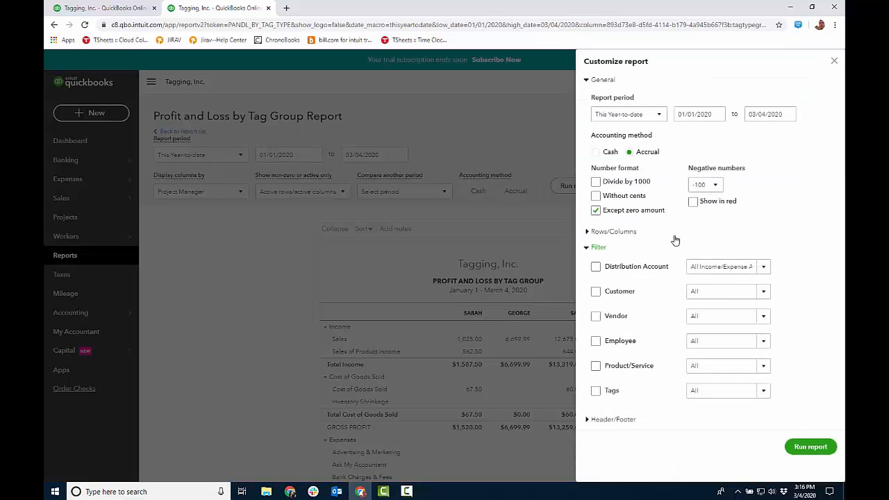
{"action": "left_click", "coordinate": [595, 390]}
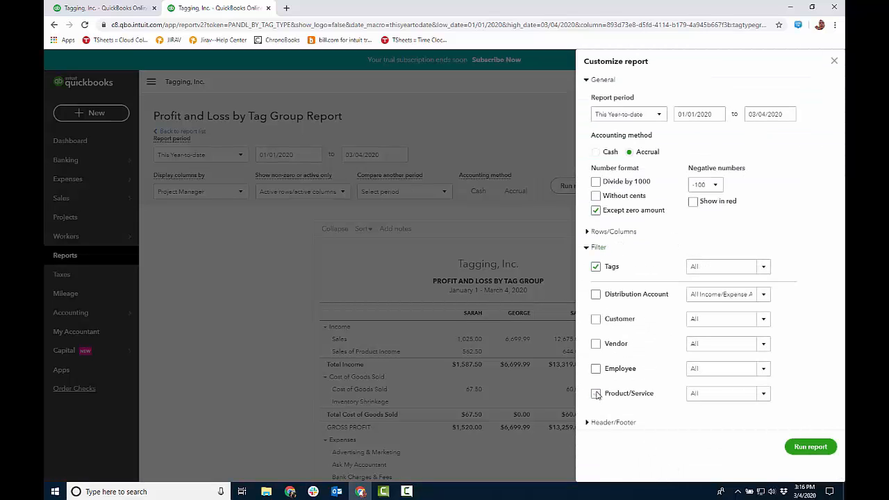
{"action": "left_click", "coordinate": [764, 268]}
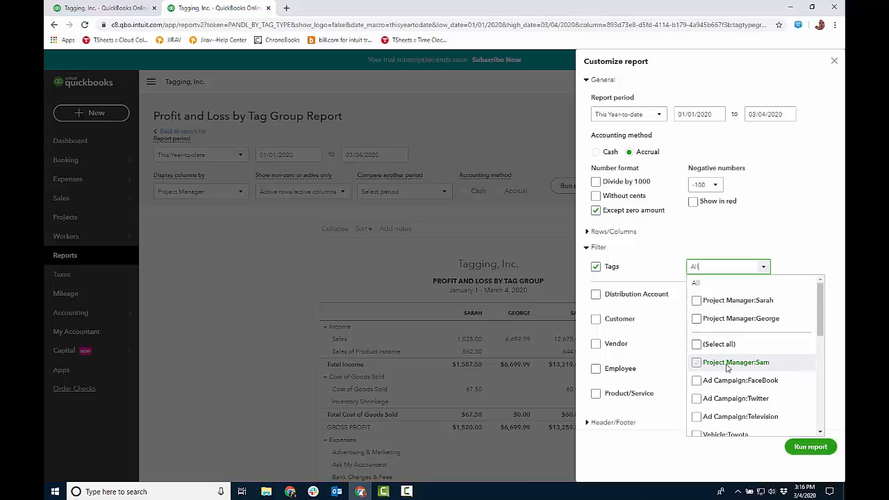
{"action": "left_click_drag", "start_coordinate": [821, 324], "coordinate": [825, 373]}
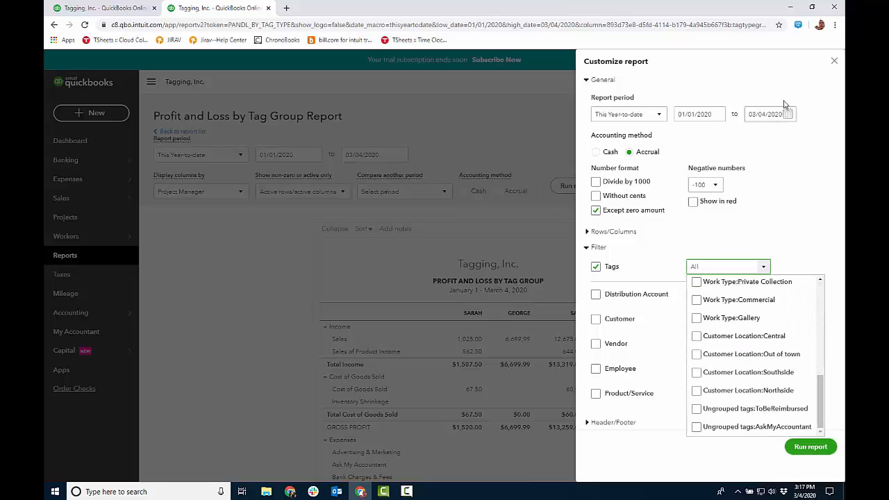
{"action": "left_click", "coordinate": [833, 61]}
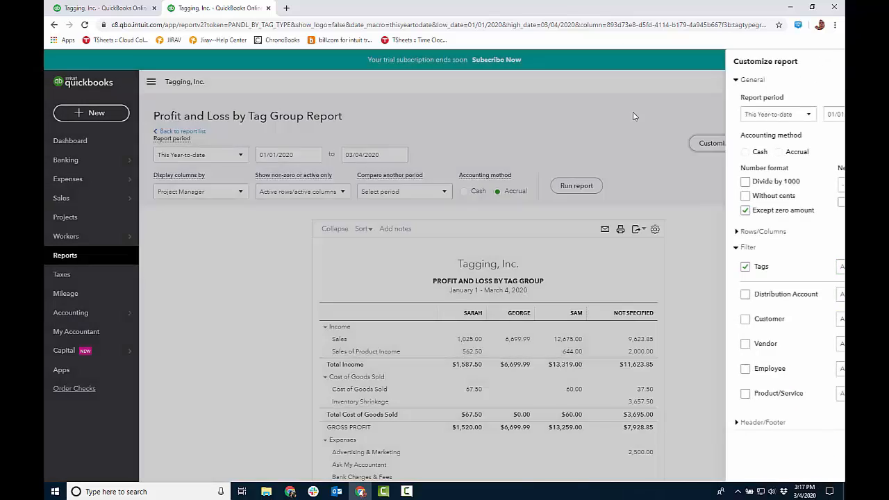
Search the company for "tob" and open the transactions tagged ToBeReimbursed.
{"action": "left_click", "coordinate": [782, 82]}
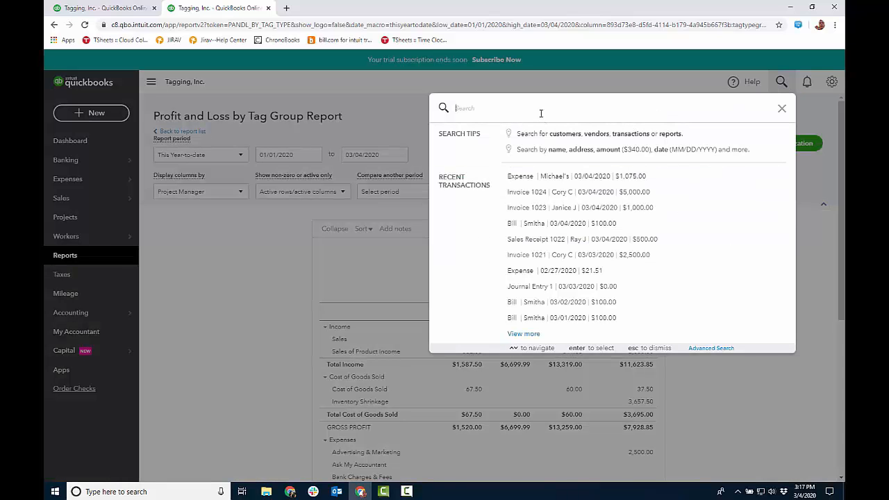
{"action": "type", "text": "to"}
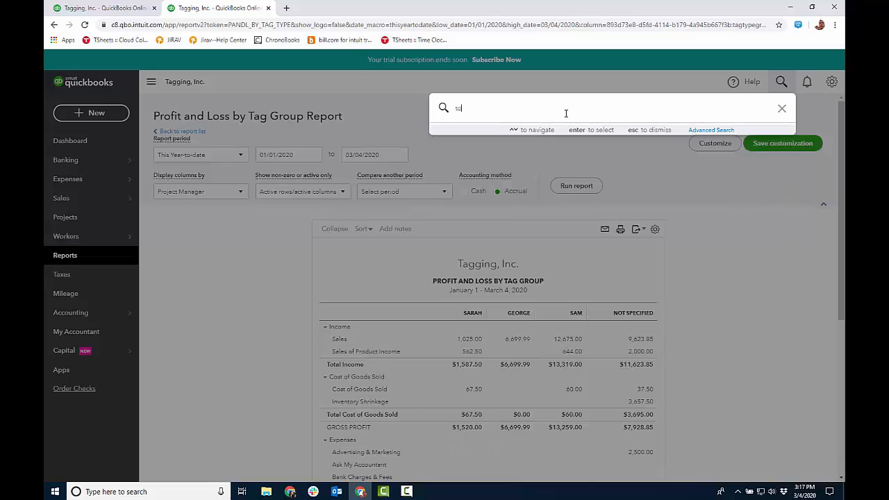
{"action": "type", "text": "b"}
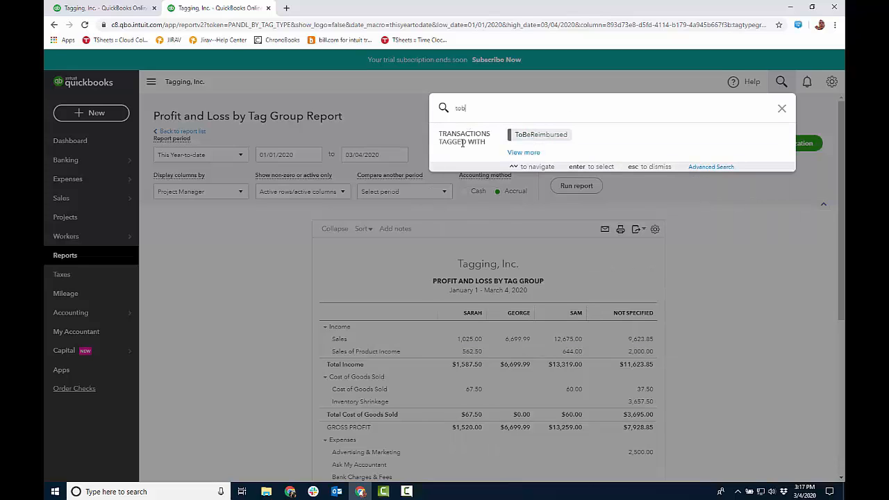
{"action": "left_click", "coordinate": [523, 136]}
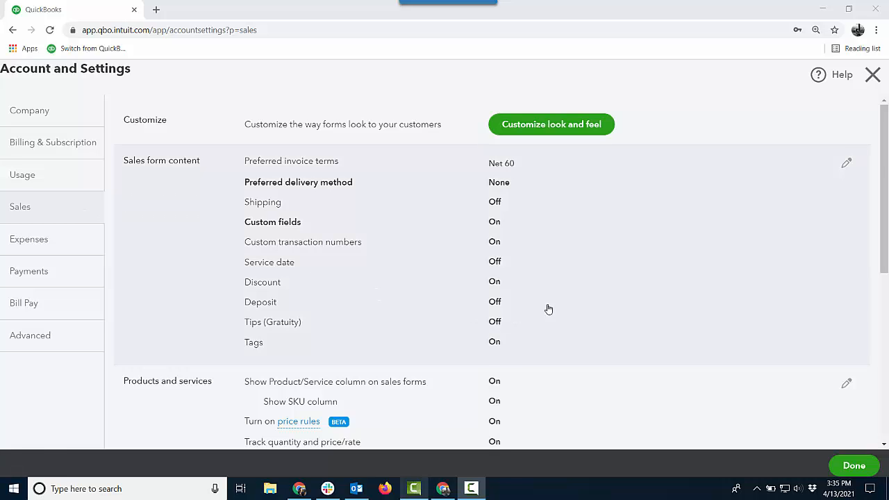
Check the tag settings for sales forms, leaving them unsaved, and for expense and purchase forms in Account and Settings.
{"action": "left_click", "coordinate": [644, 303]}
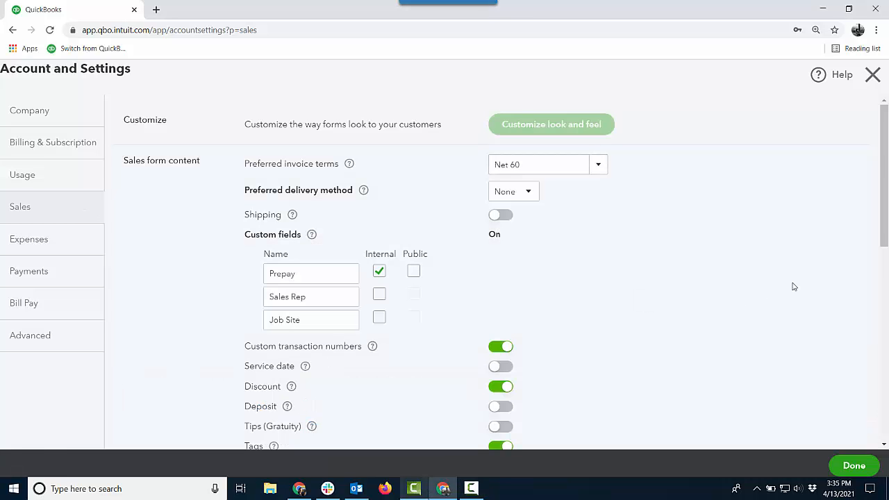
{"action": "scroll", "coordinate": [524, 324], "scroll_direction": "down", "scroll_amount": 2}
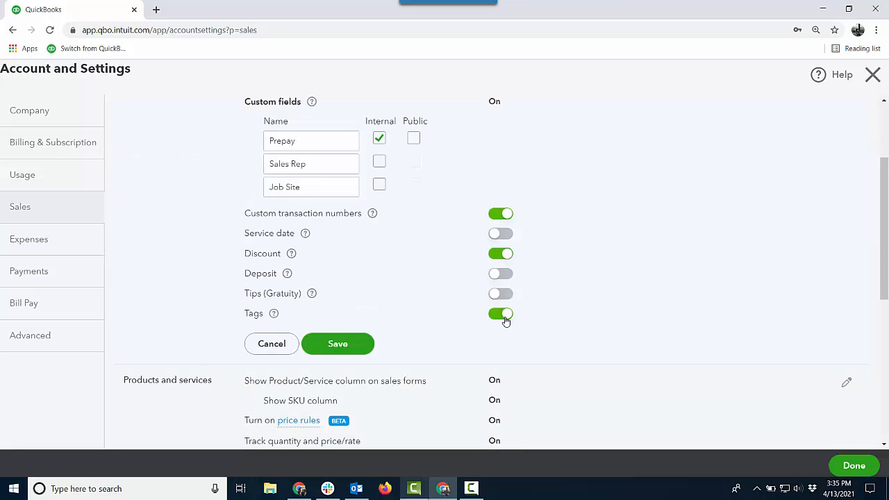
{"action": "left_click", "coordinate": [280, 347]}
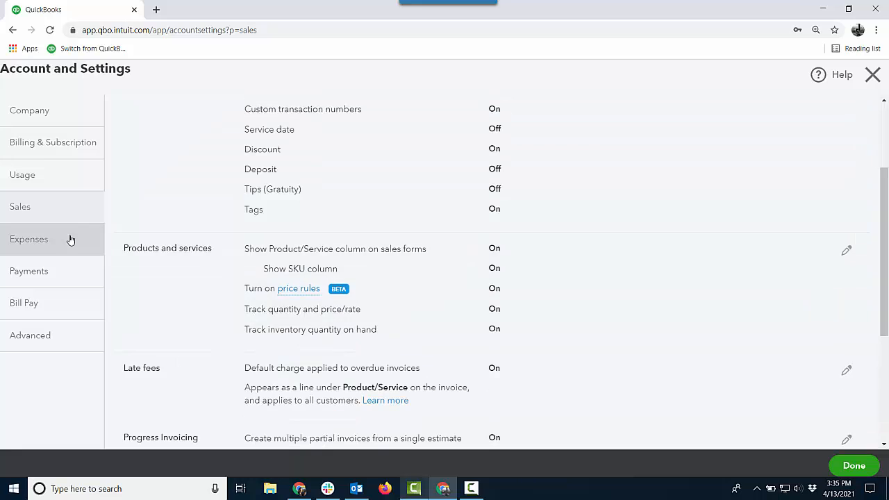
{"action": "left_click", "coordinate": [59, 246]}
{"action": "left_click", "coordinate": [603, 170]}
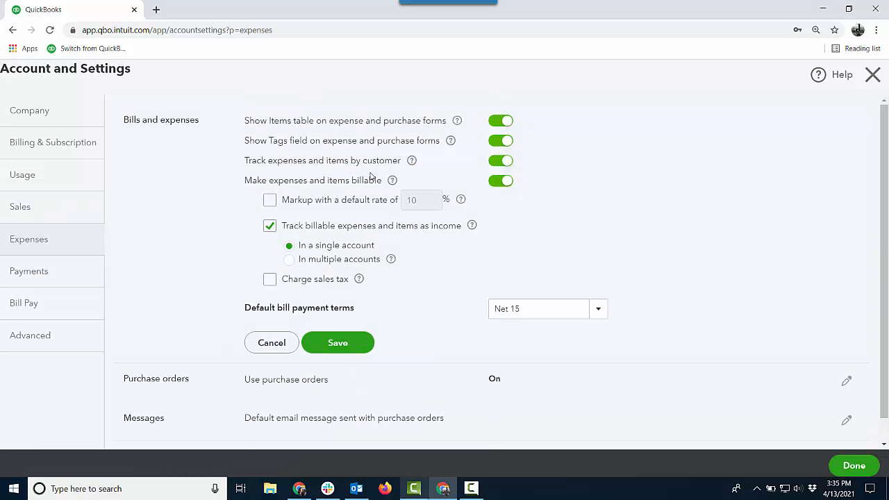